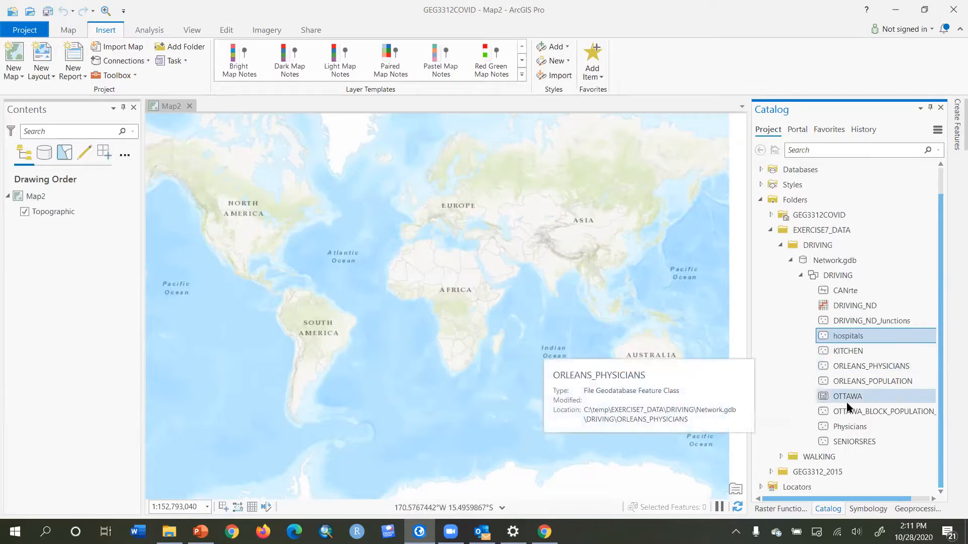
Add the Physicians, hospitals and DRIVING_ND datasets from the DRIVING feature dataset to the map, accepting the coordinate transformation
drag(850, 435, 325, 272)
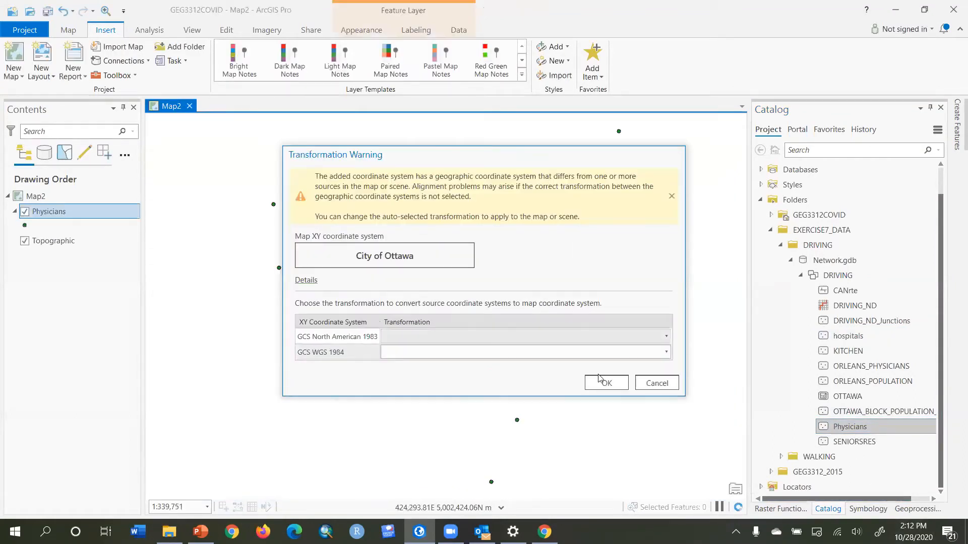
click(604, 382)
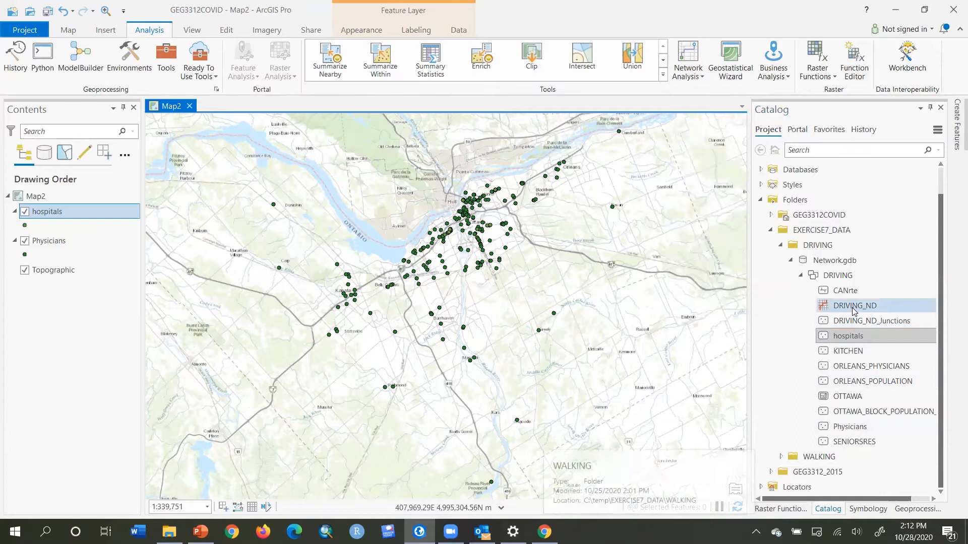
mouse_move(852, 306)
mouse_down()
mouse_move(154, 348)
mouse_move(79, 303)
mouse_move(75, 269)
mouse_up()
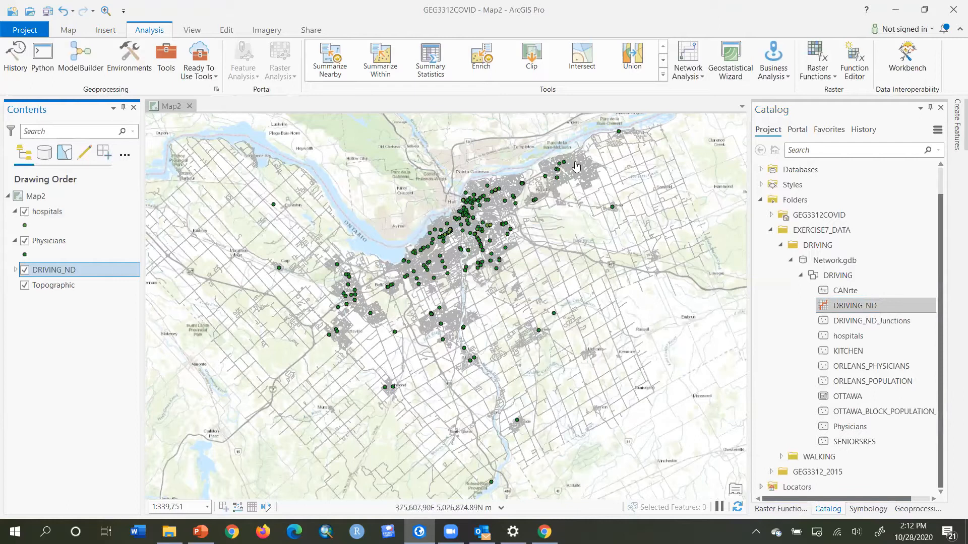
Create an Origin-Destination Cost Matrix layer using the DRIVING_ND network data source
click(697, 78)
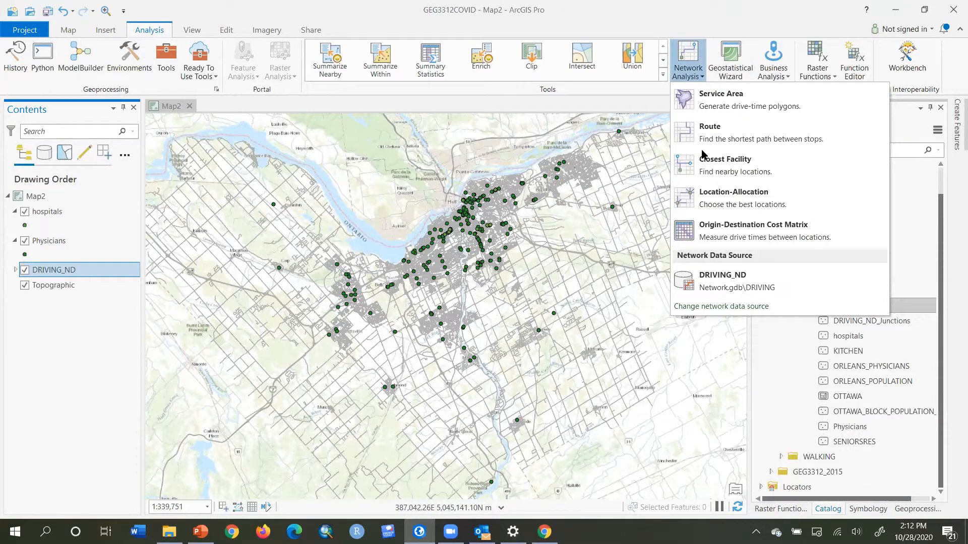
click(770, 233)
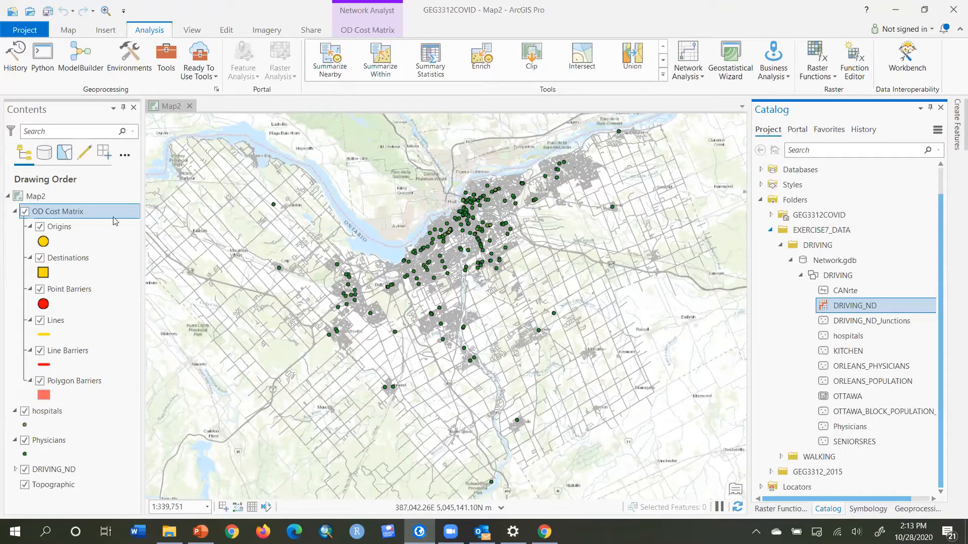
Rename the Destinations sublayer of the OD Cost Matrix as "Destinations (facilities)"
click(62, 230)
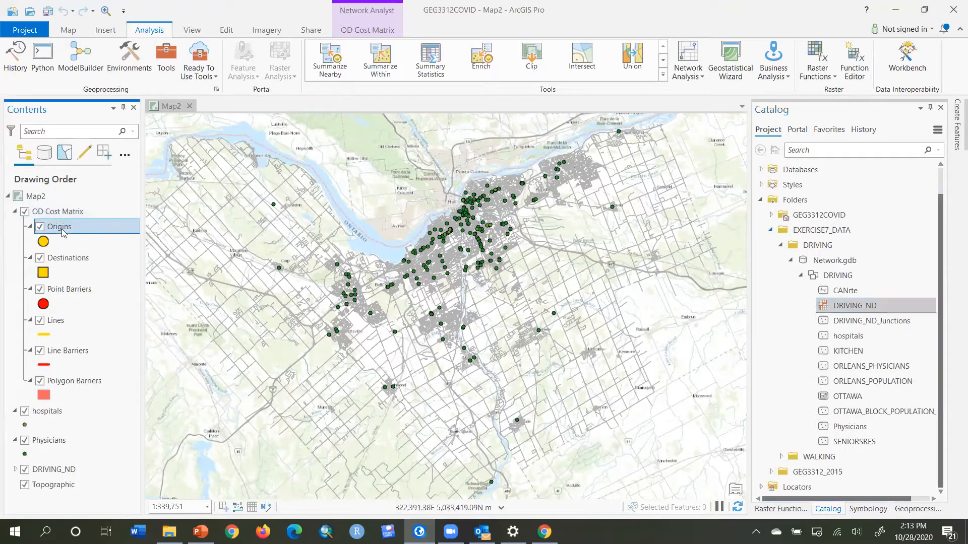
click(71, 260)
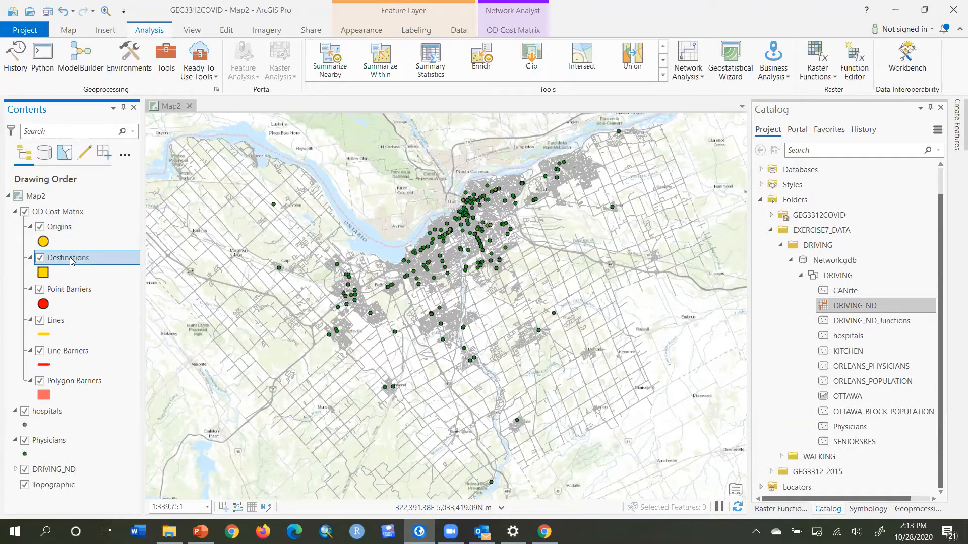
click(79, 261)
click(93, 261)
text((facilities))
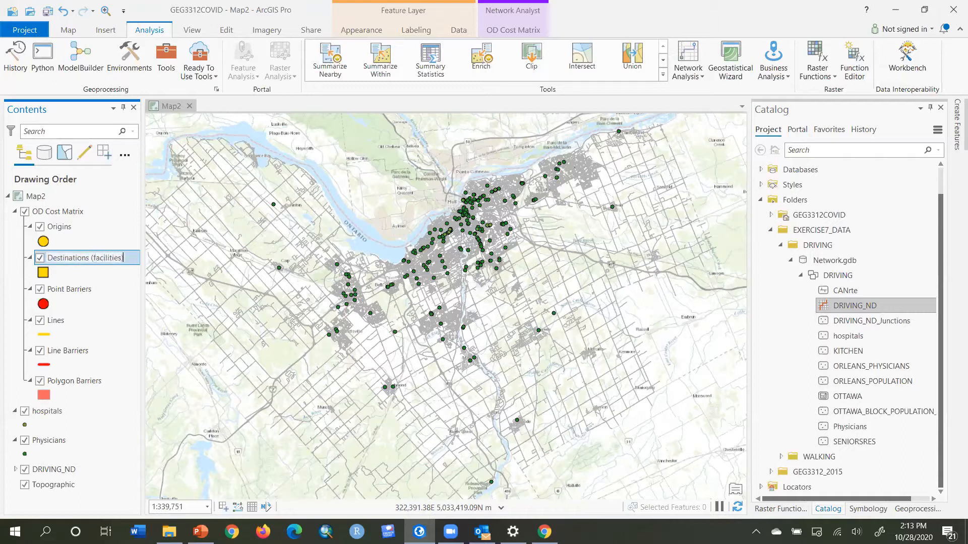
key(Return)
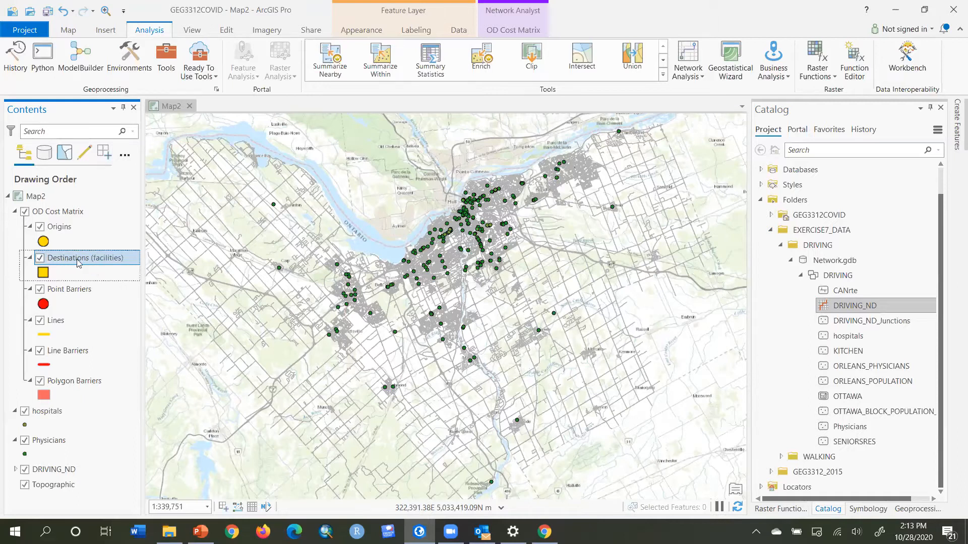
Rename the Origins sublayer of the OD Cost Matrix as "Origins (incidents)"
click(72, 229)
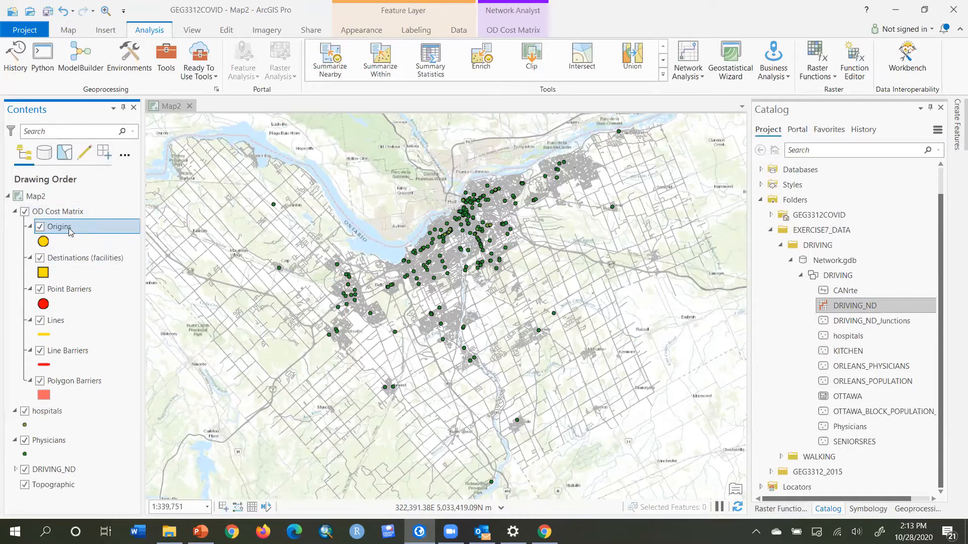
key(End)
text((incidents))
key(Return)
click(89, 260)
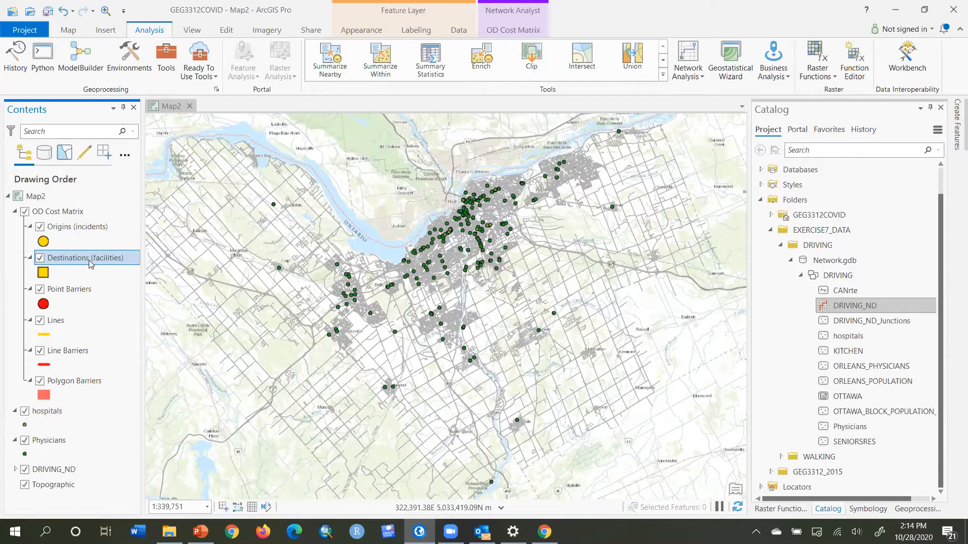
Set up a destination import for the OD Cost Matrix with hospitals as input locations and Name as the name field
click(59, 212)
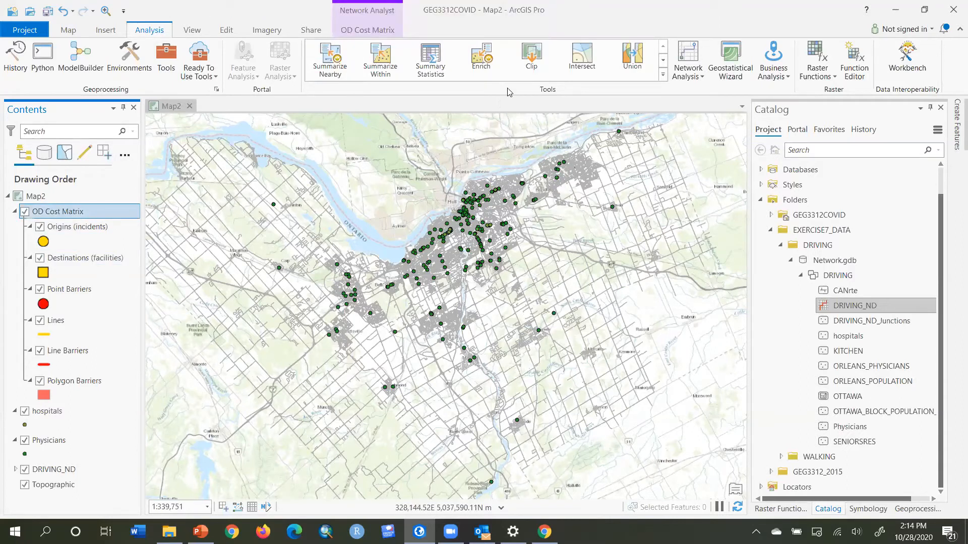
click(357, 32)
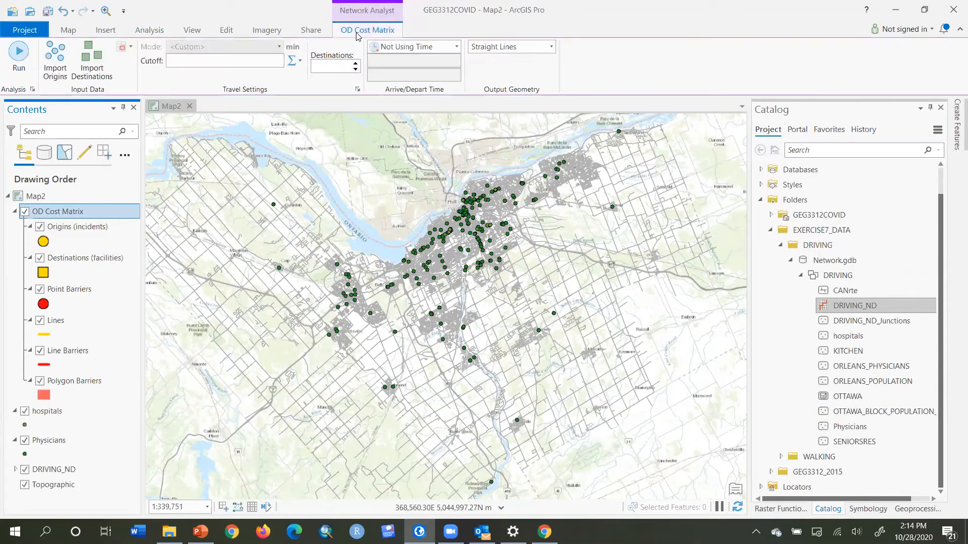
click(92, 70)
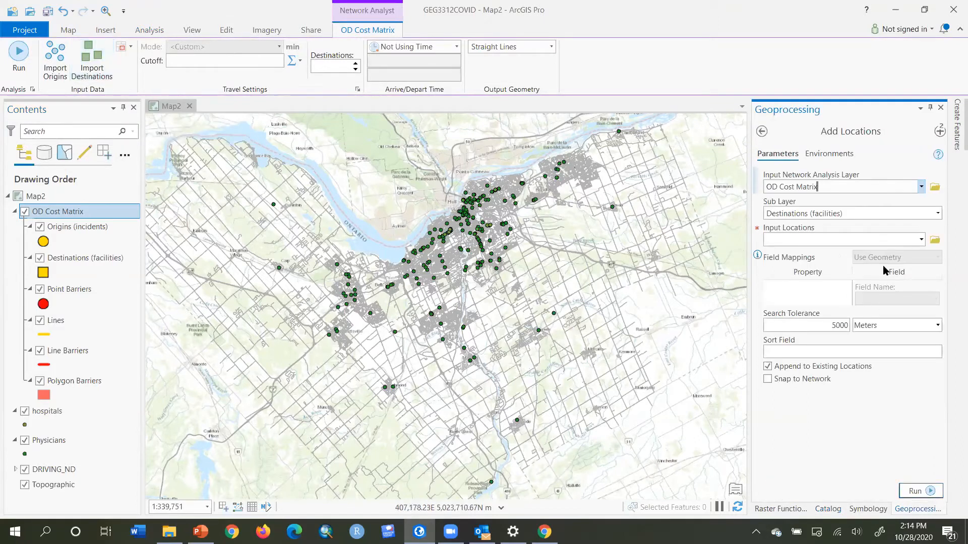
click(921, 240)
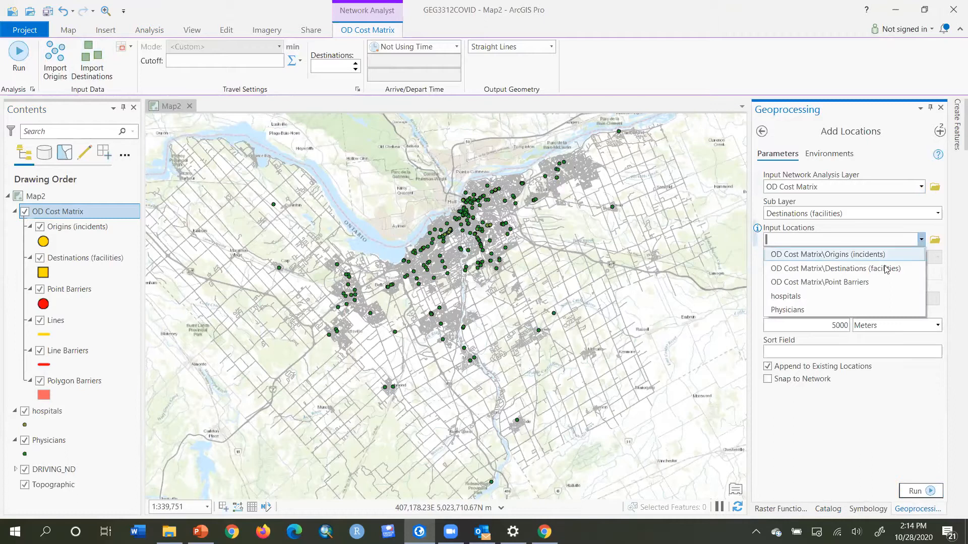
click(837, 298)
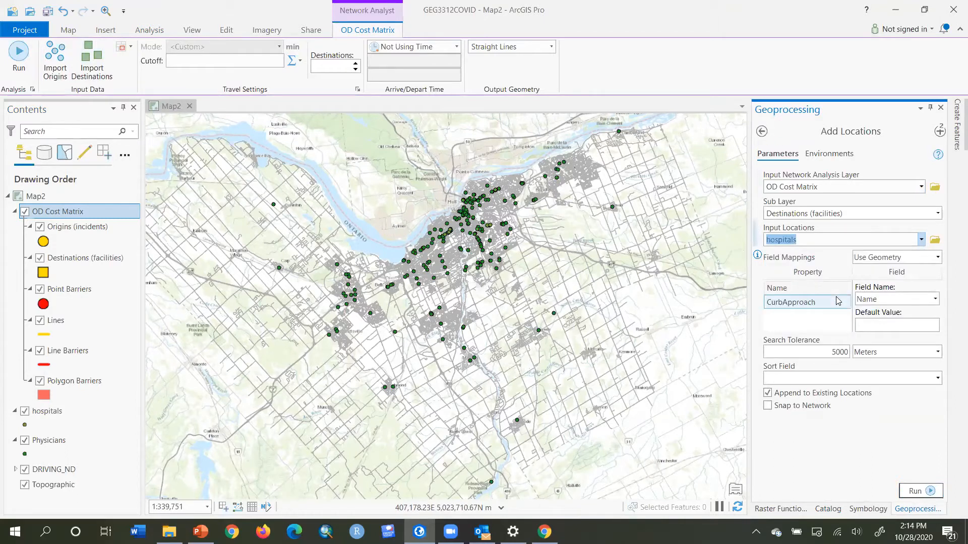
click(917, 299)
click(887, 338)
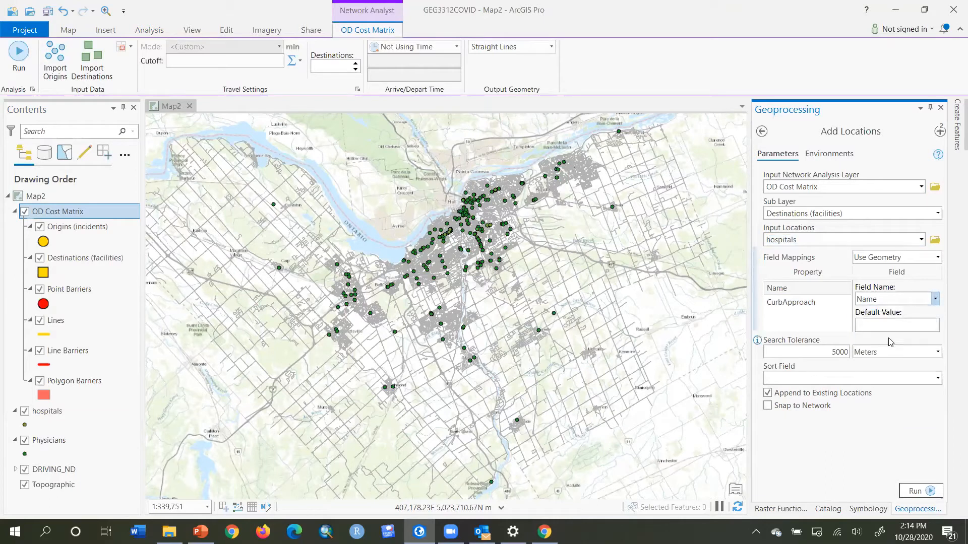
Import the hospitals as destinations with a 200-meter search tolerance, sorted by Name and snapped to the network
double_click(849, 354)
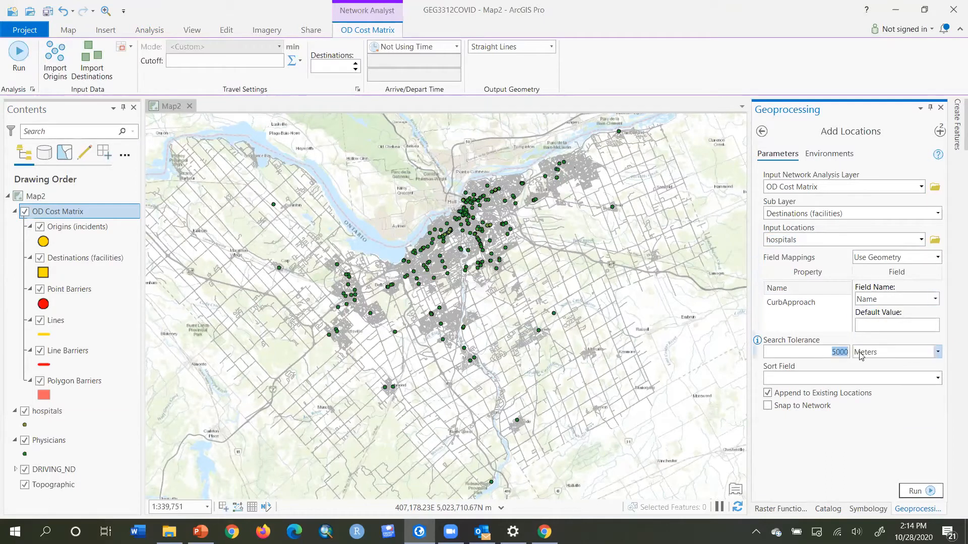
text(200)
click(771, 407)
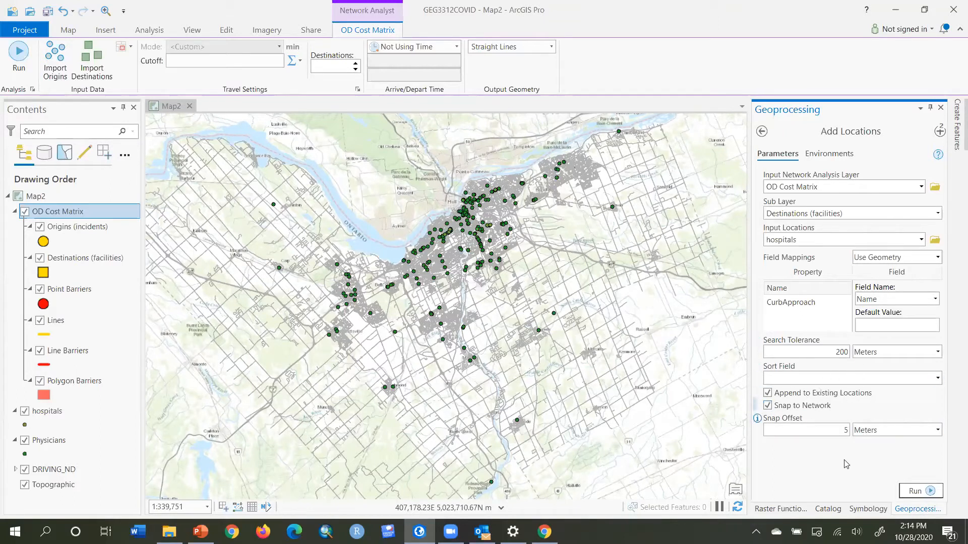
click(938, 378)
click(881, 406)
click(923, 492)
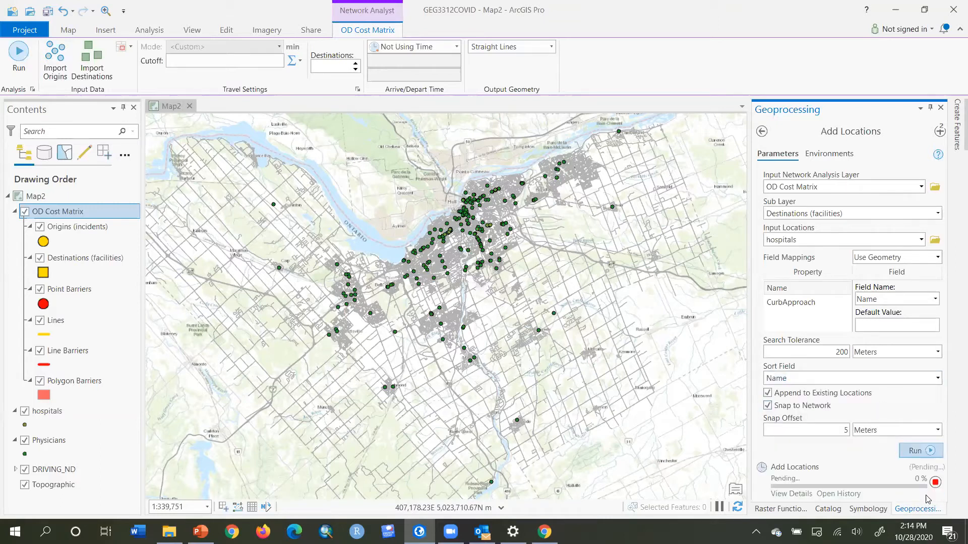
mouse_move(926, 499)
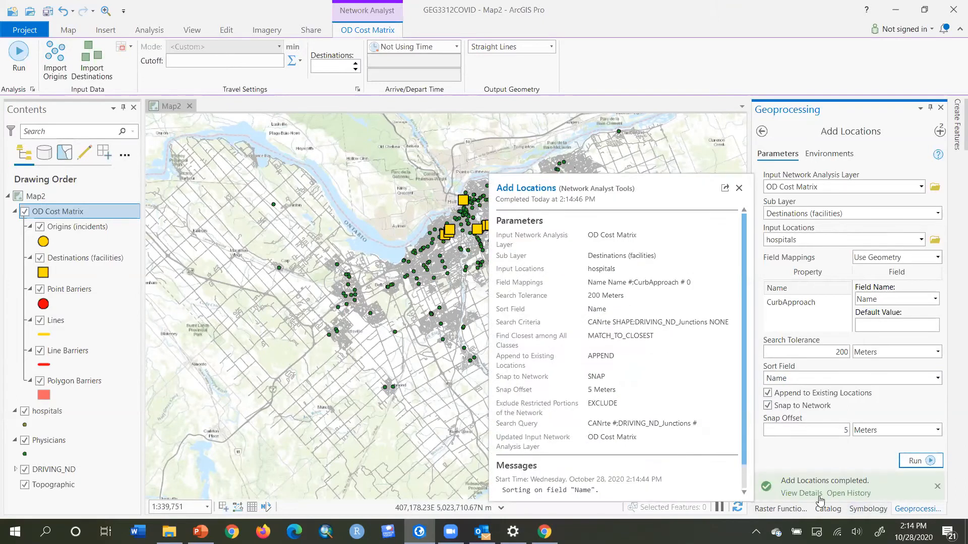
click(739, 188)
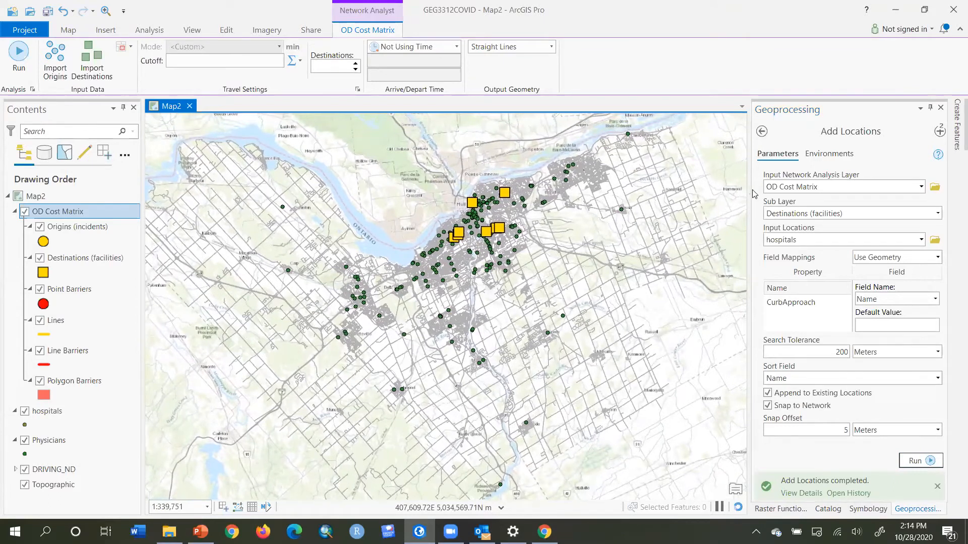
Set up an origin import for the OD Cost Matrix with Physicians as input locations and PHYSICIANID as the name field
click(61, 70)
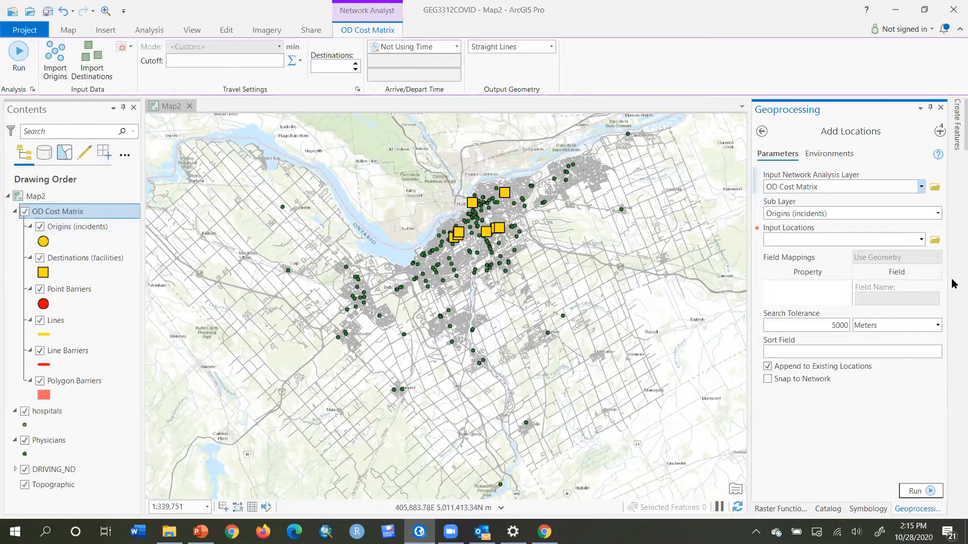
click(921, 240)
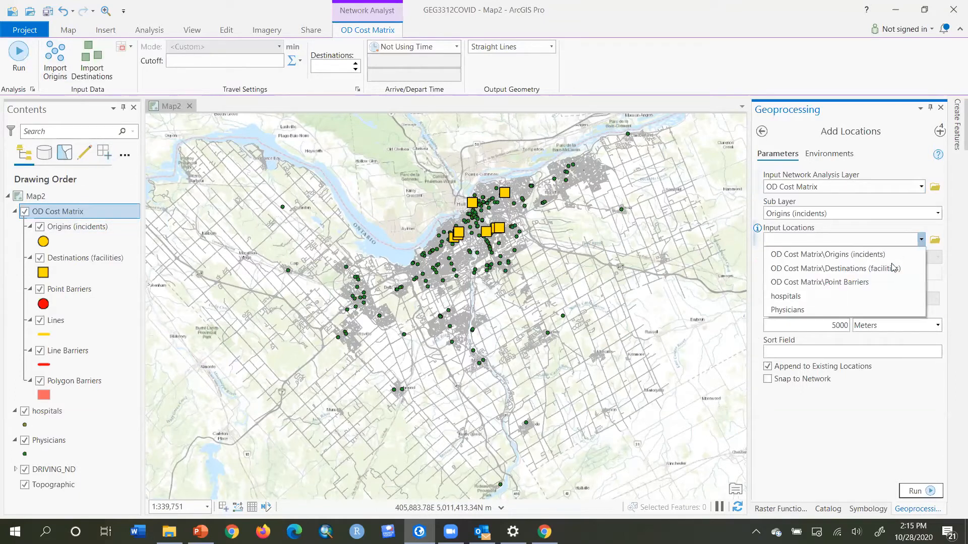
click(856, 309)
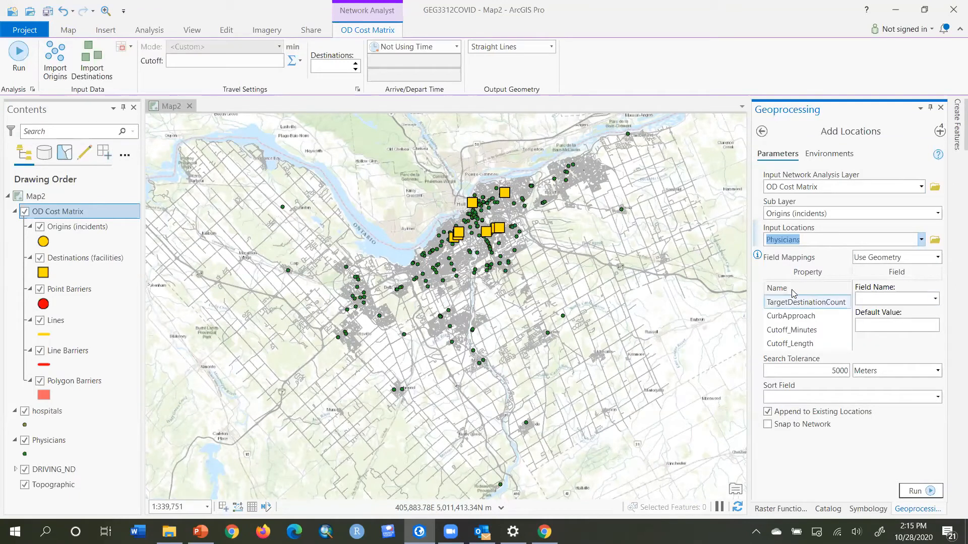
click(934, 299)
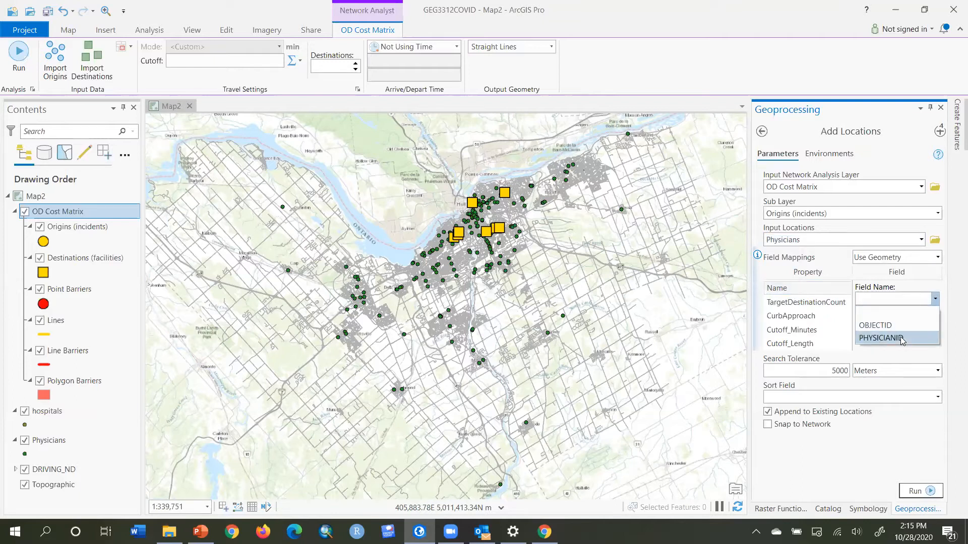
click(901, 338)
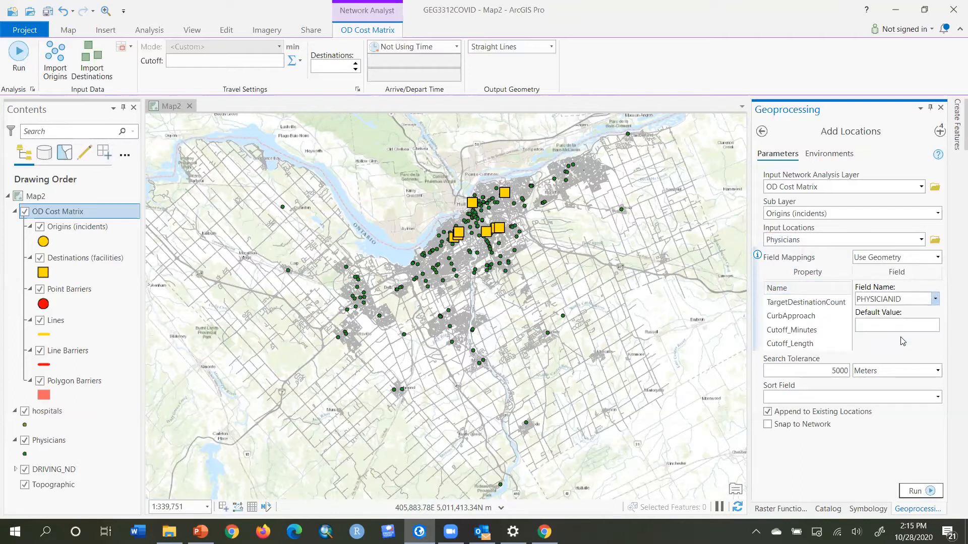
Import the physicians as origins with an 800-meter search tolerance, snapped to the network
double_click(812, 371)
text(800)
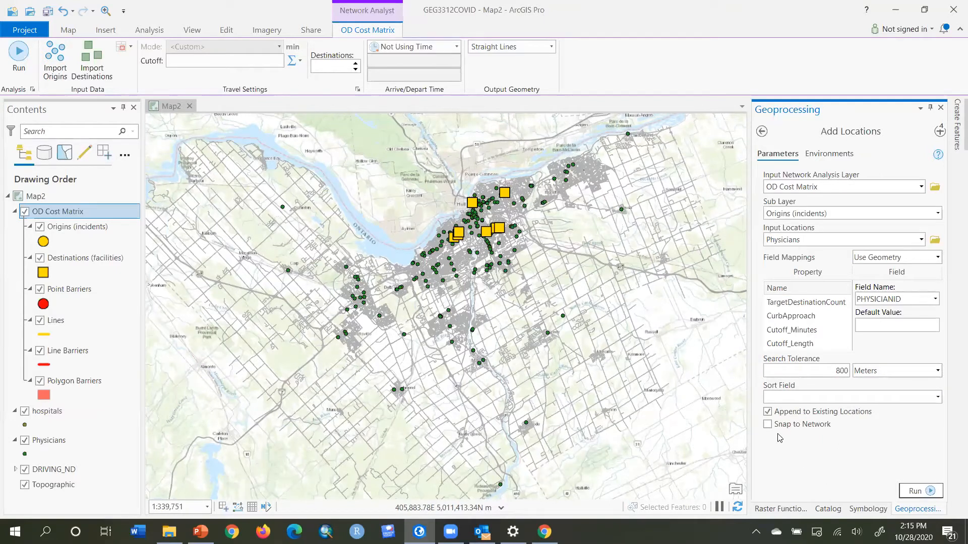
click(767, 425)
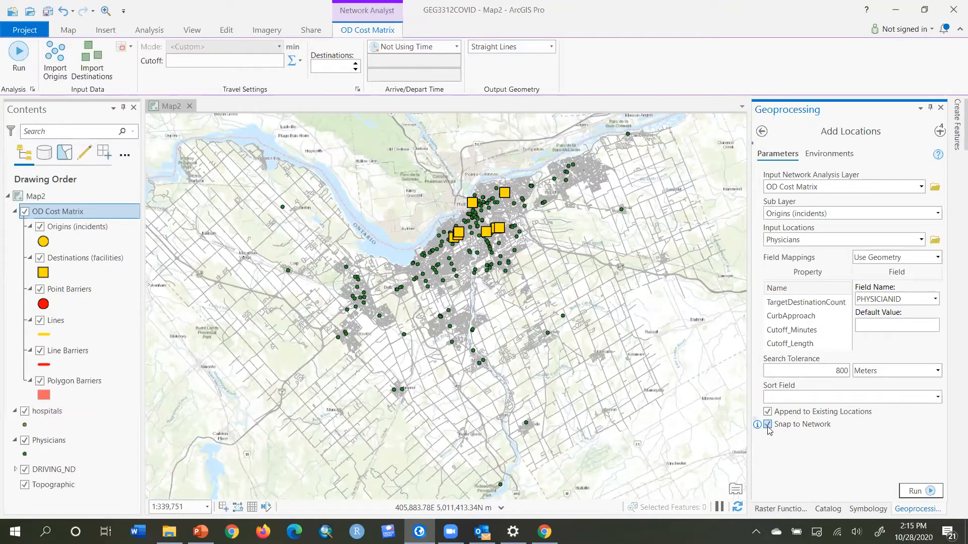
click(917, 490)
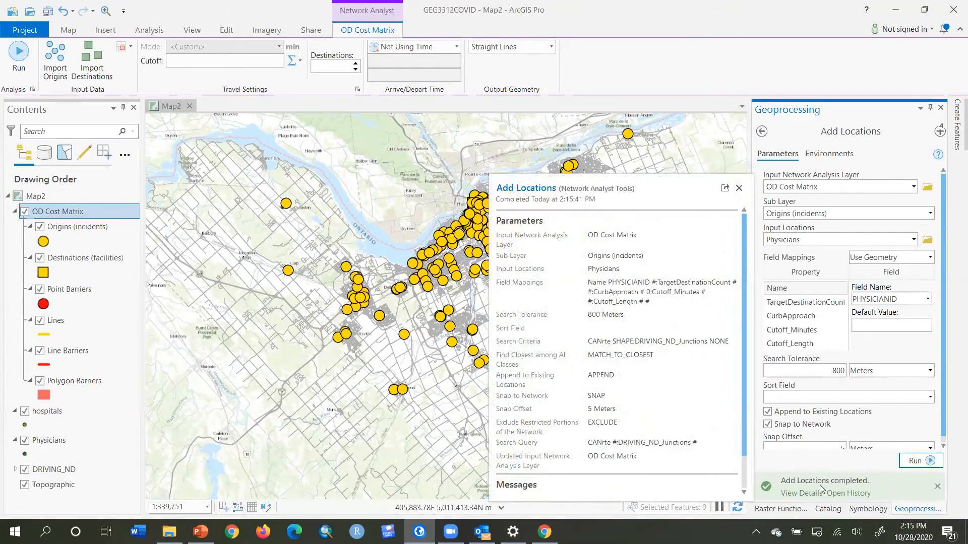
click(740, 191)
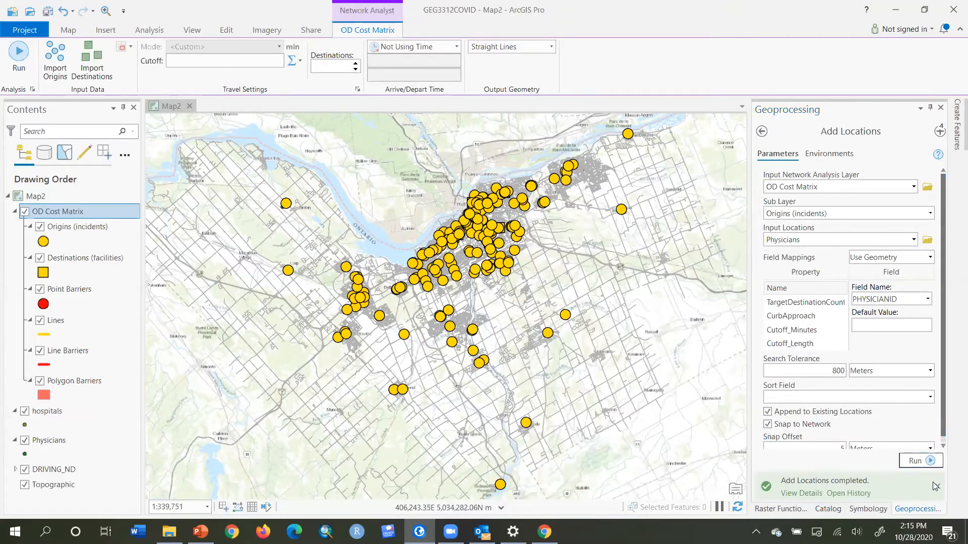
click(936, 486)
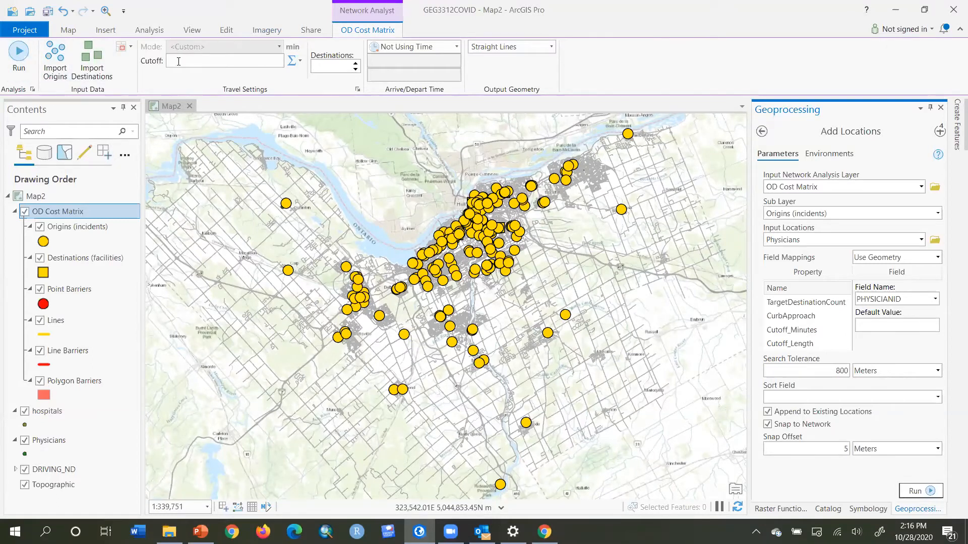
Choose Minutes as the cost attribute to accumulate along the OD Cost Matrix output lines
click(301, 61)
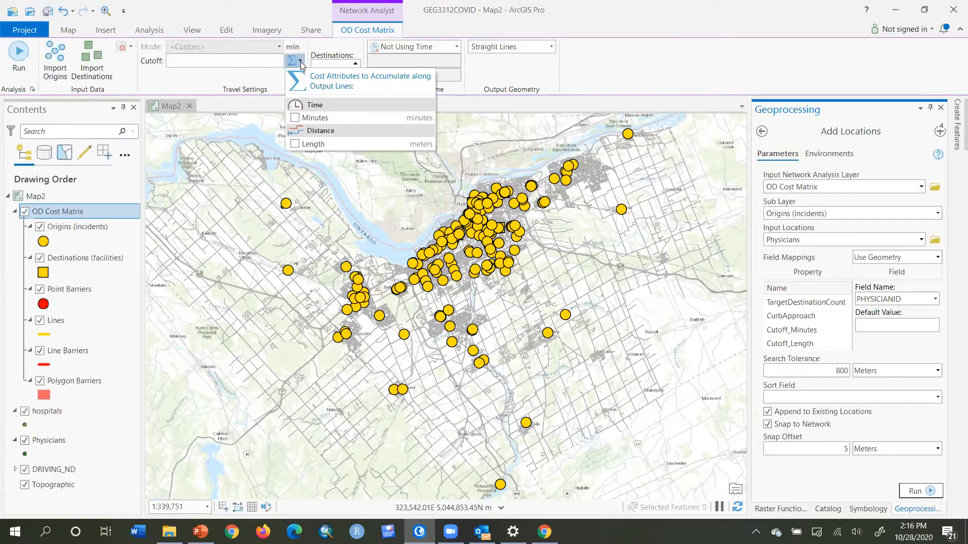
click(296, 118)
click(258, 86)
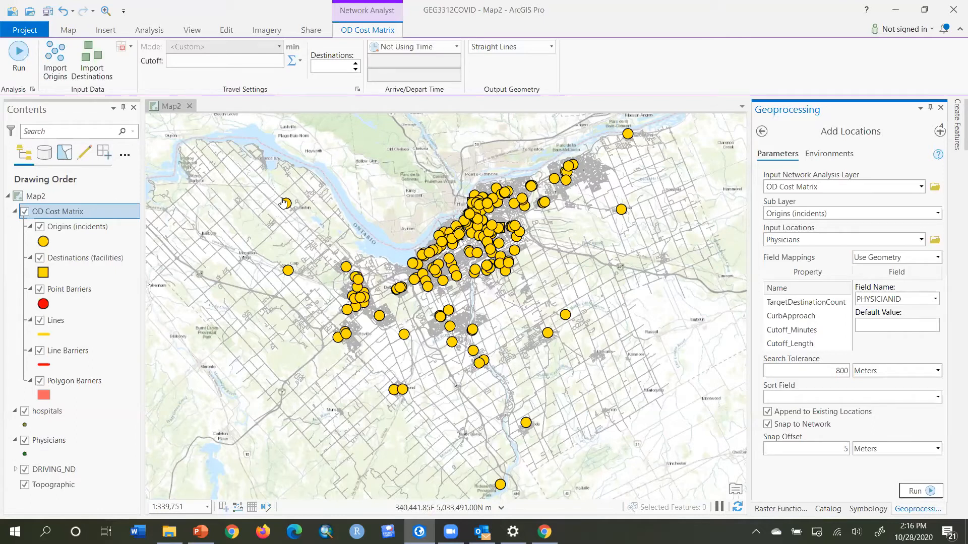
Set the OD Cost Matrix output geometry to No Lines
click(553, 47)
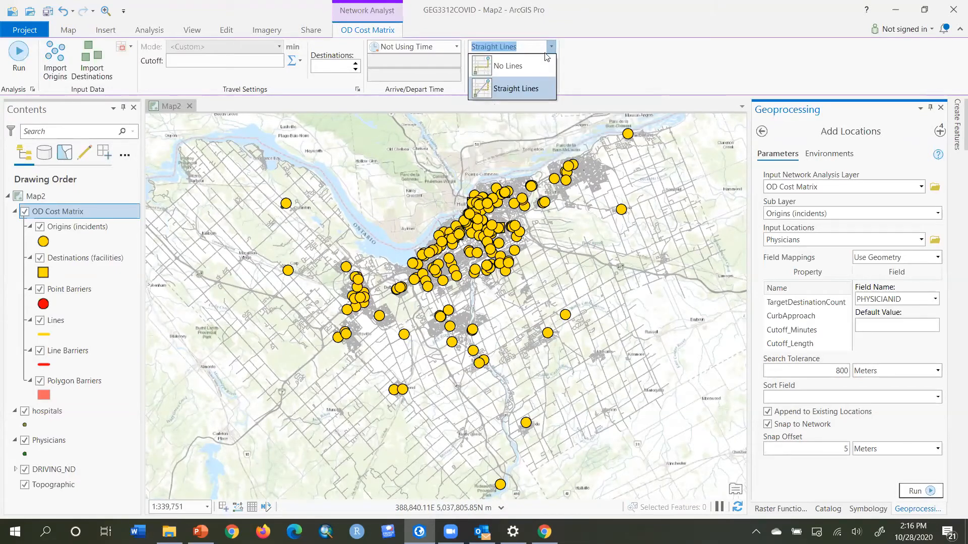
click(530, 68)
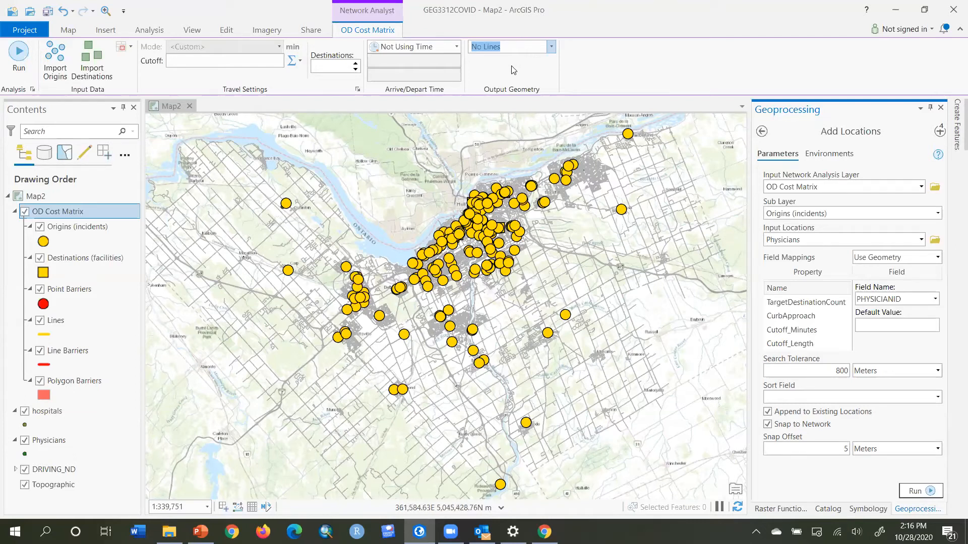
Open the attribute table of the Lines sublayer in the OD Cost Matrix
click(97, 328)
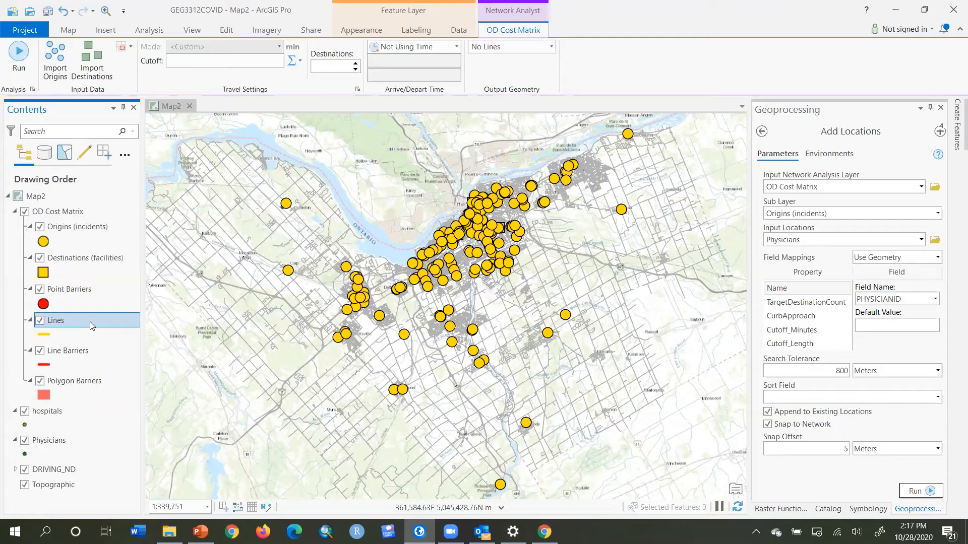
right_click(90, 321)
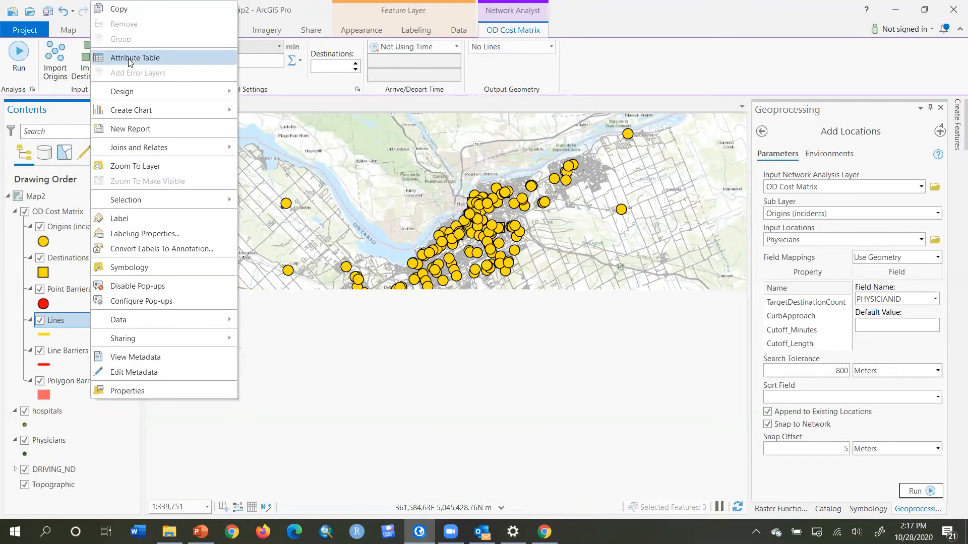
click(130, 63)
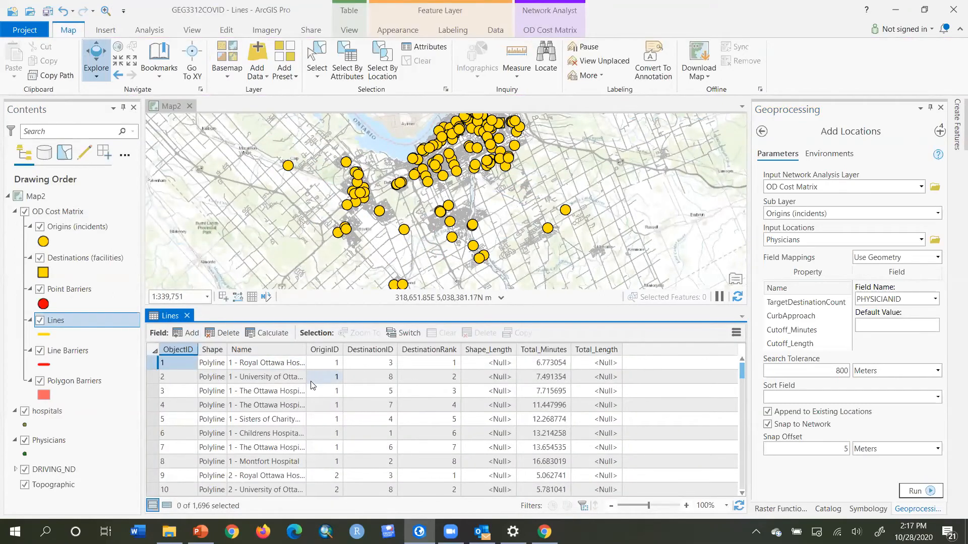
Widen the Name column to fit its text, then select all records for origin 1 and examine their Total_Minutes
double_click(305, 349)
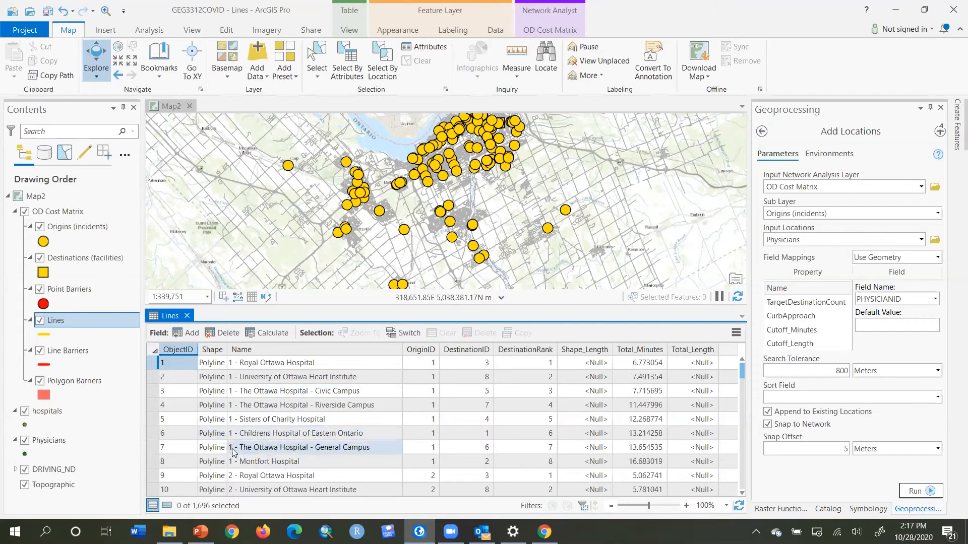
shift+click(155, 462)
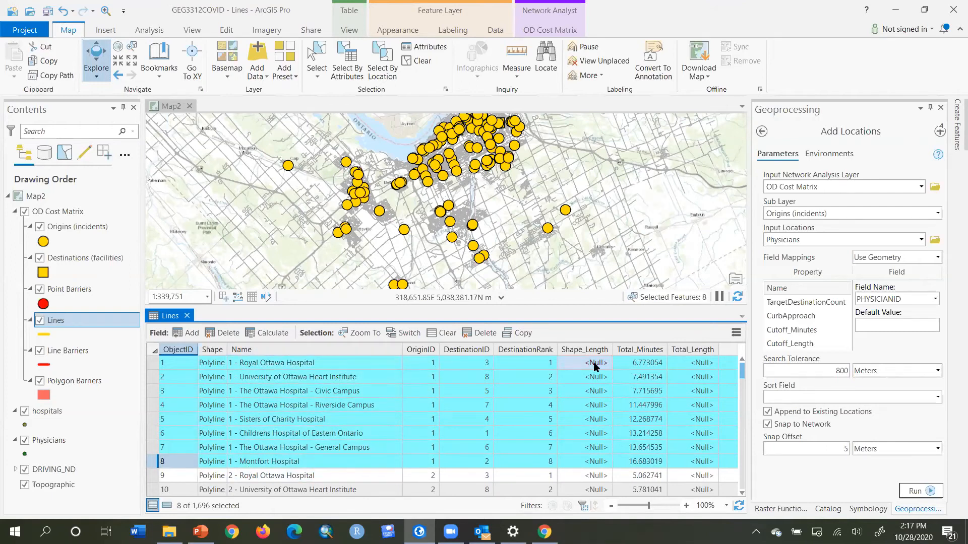
click(634, 362)
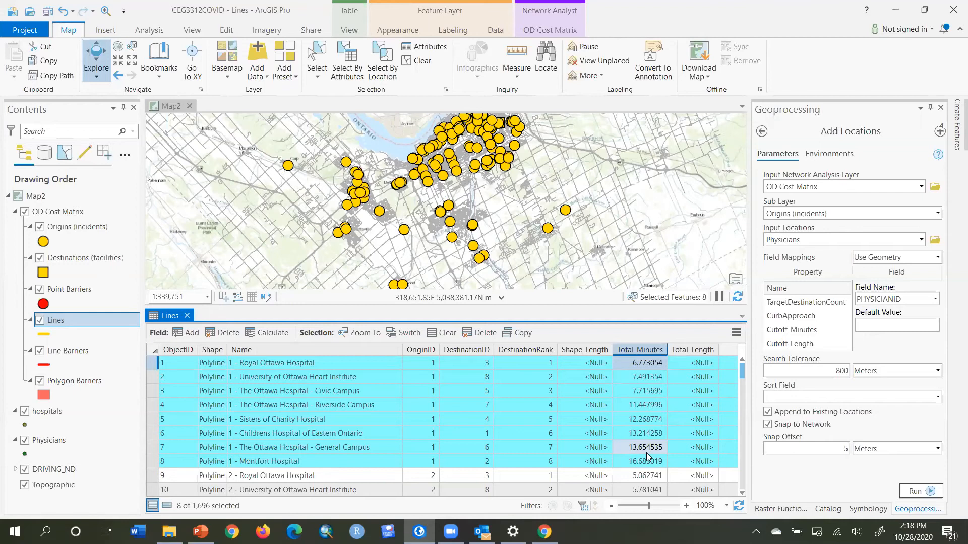
Browse further origins in the Lines table and select all records for origin 2, from Royal Ottawa Hospital to Montfort Hospital
scroll(283, 408, down, 8)
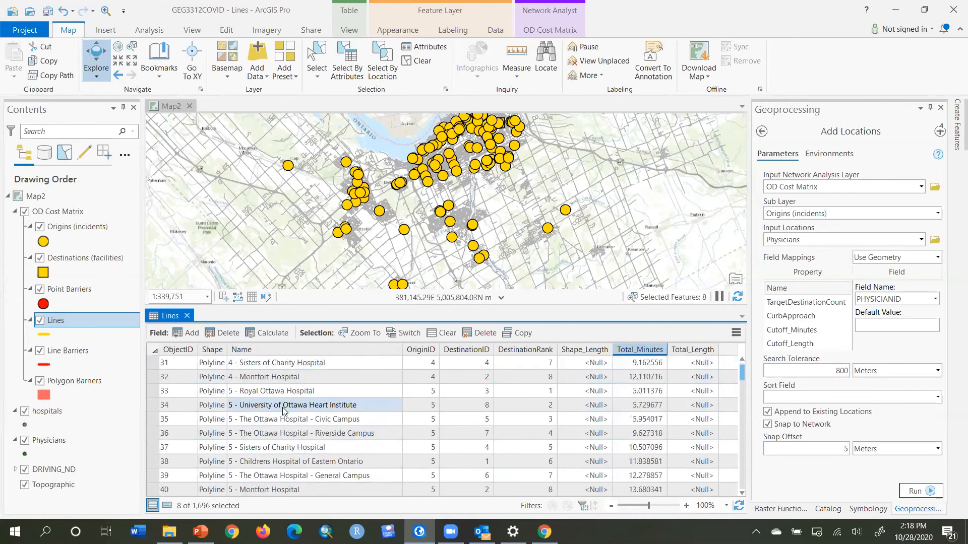
scroll(282, 410, up, 4)
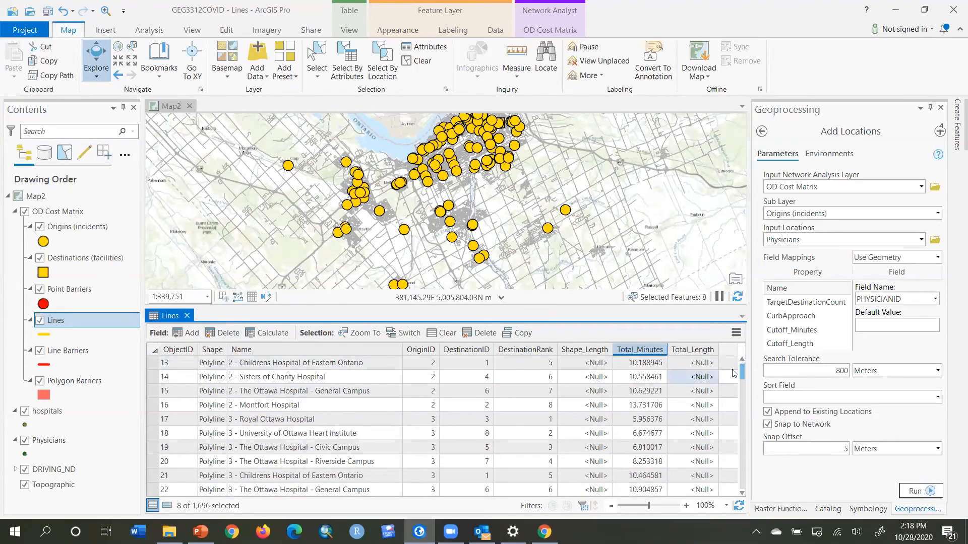
click(744, 357)
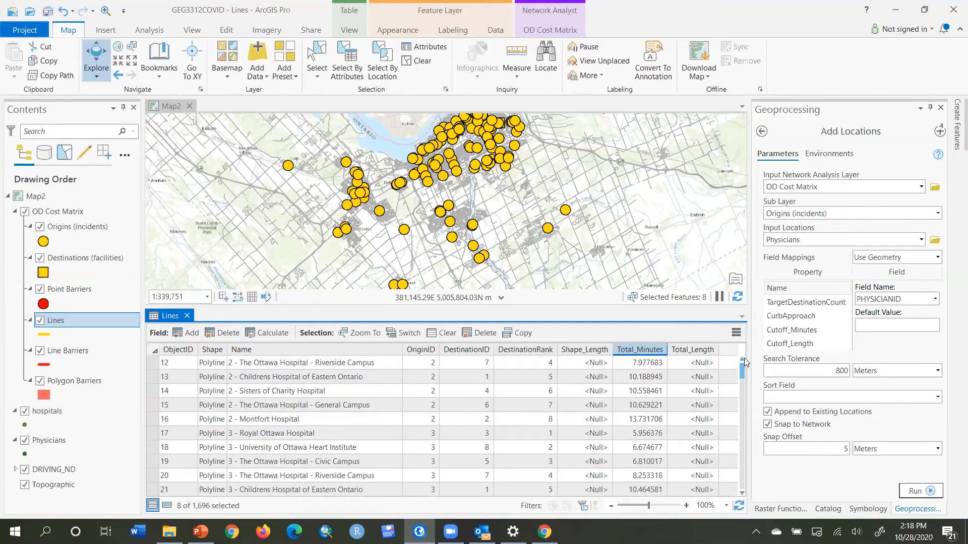
click(744, 358)
click(744, 358)
click(744, 358)
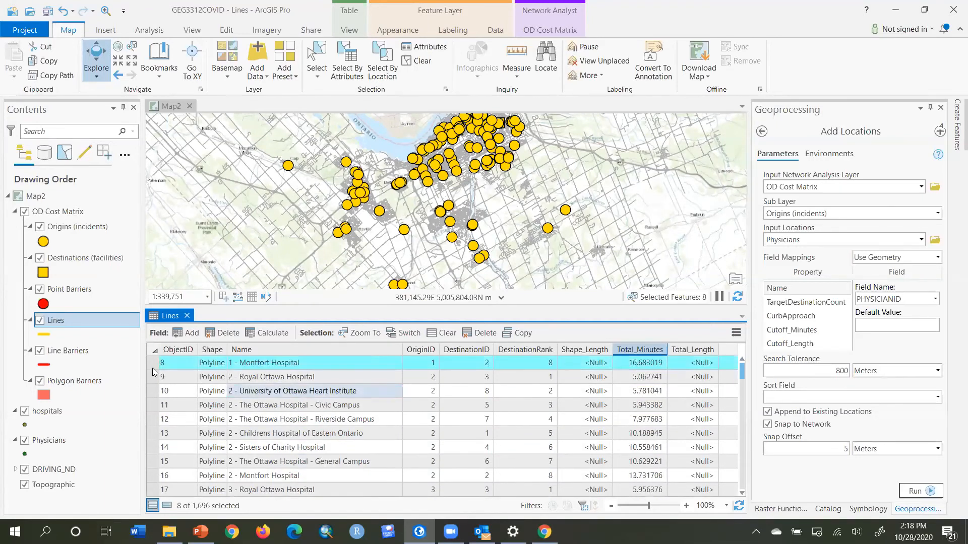
drag(154, 376, 165, 475)
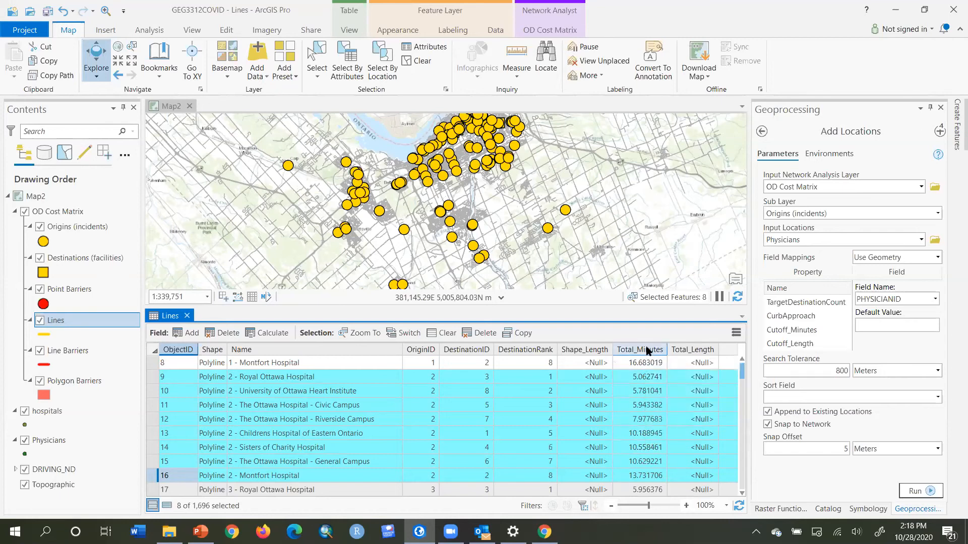
Sort the Lines table by Total_Minutes in ascending order
click(646, 351)
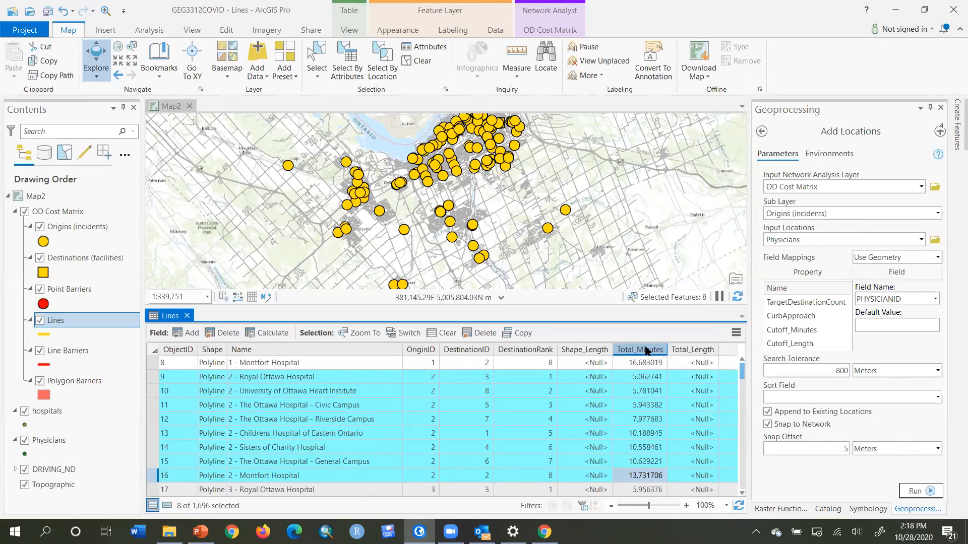
double_click(646, 351)
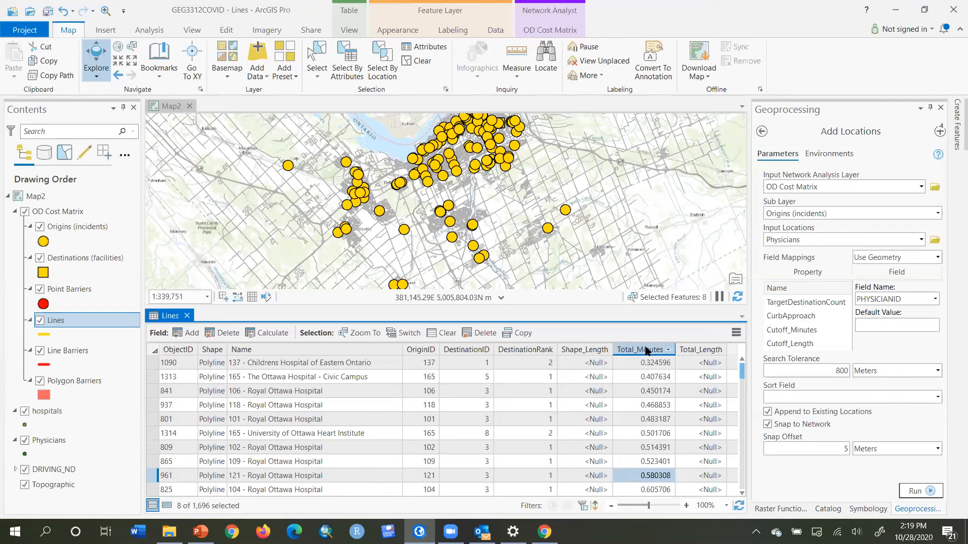
Limit the OD Cost Matrix to 1 destination per origin and run the analysis again
click(548, 33)
click(356, 64)
click(339, 68)
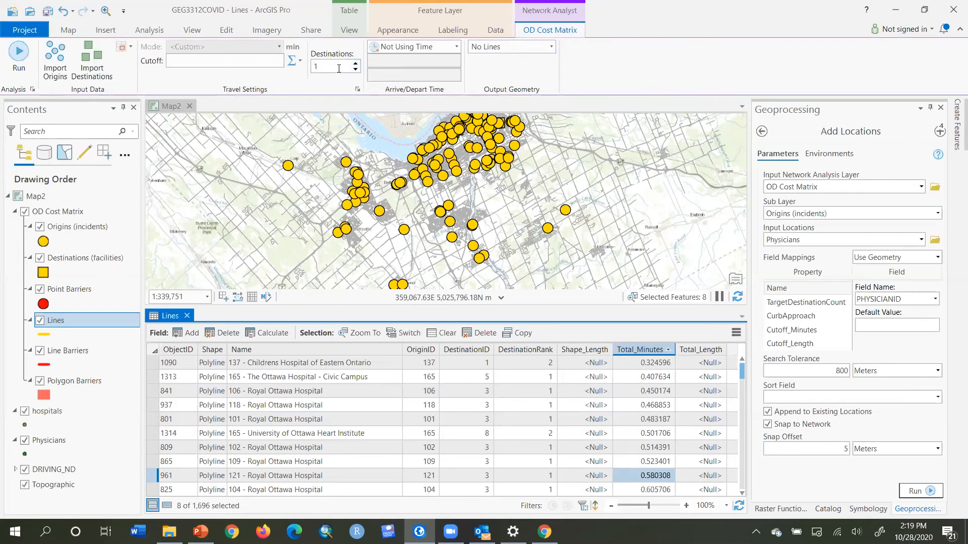
click(9, 48)
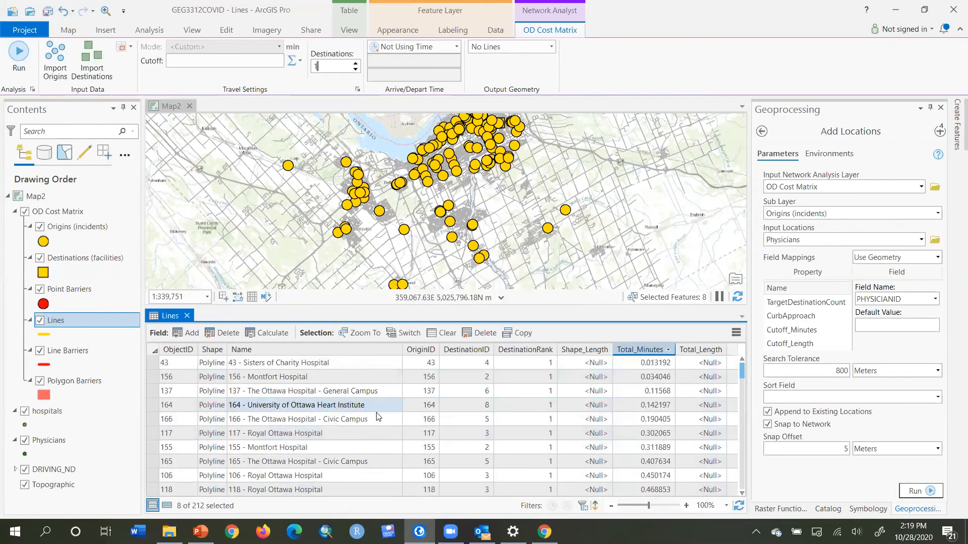
Select the record with the shortest drive time in the Lines table and check its Total_Minutes value
click(236, 365)
click(155, 362)
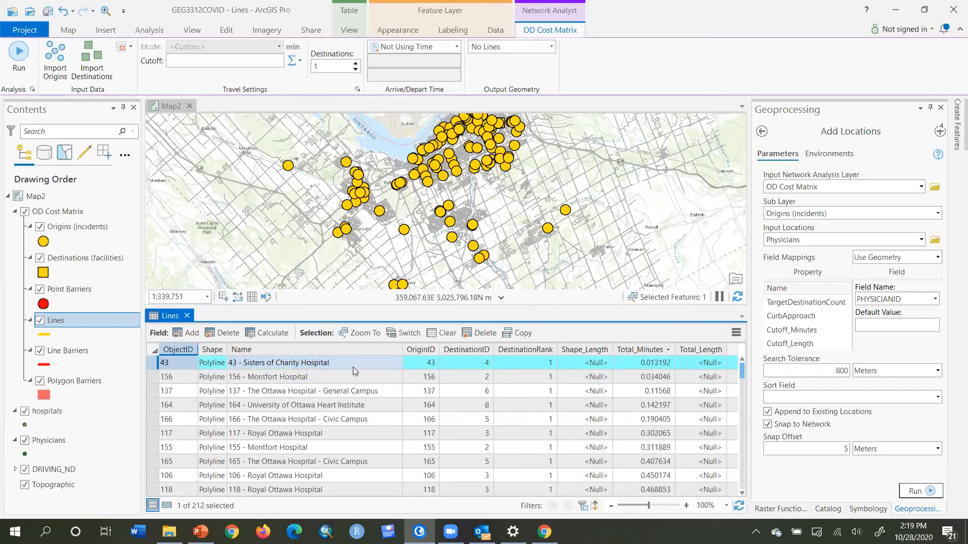
click(655, 364)
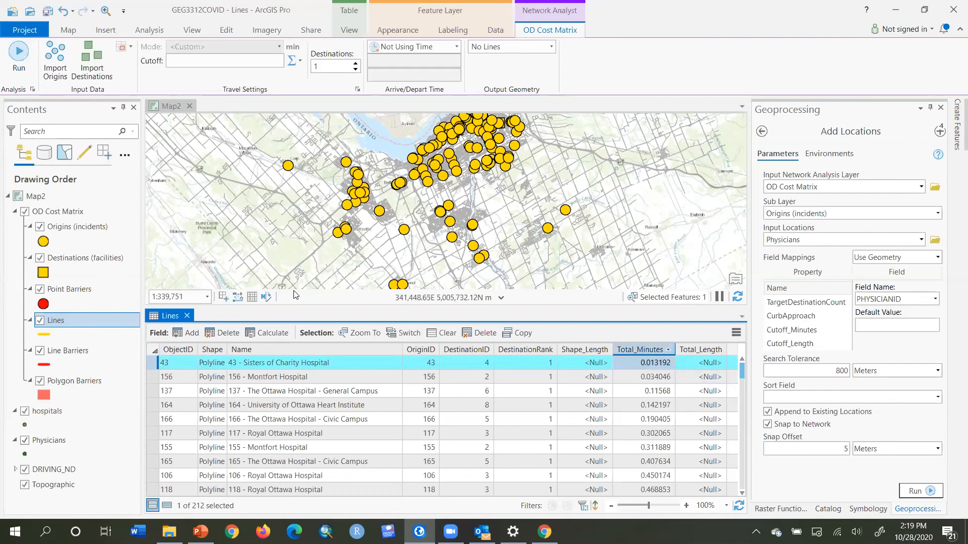